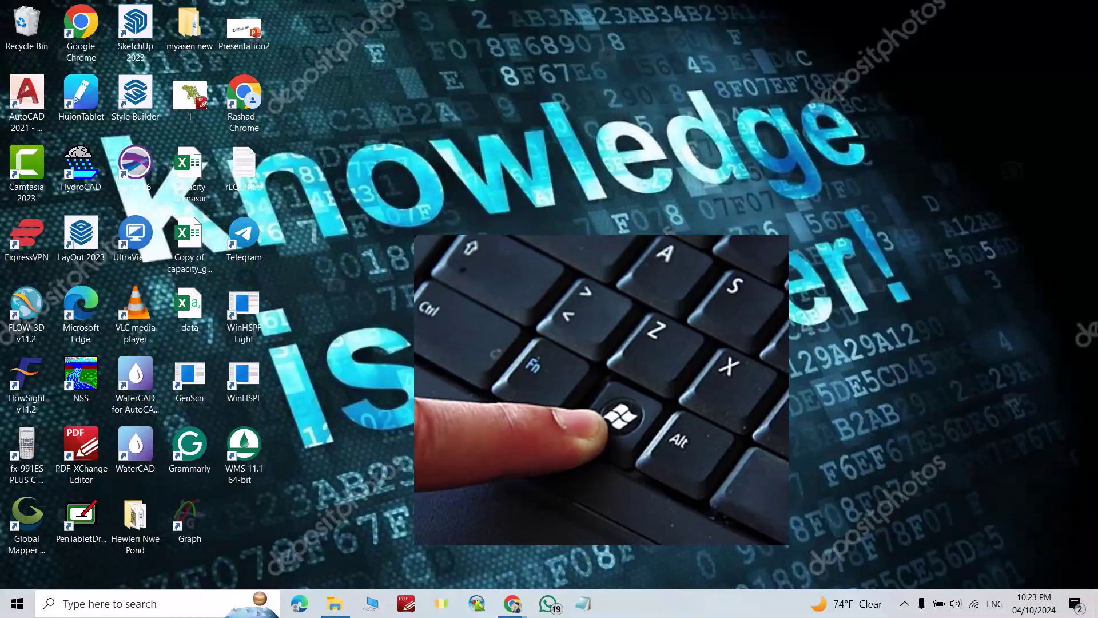
# - Run the 'recent' command from the centred Run box to open the Recent folder
pyautogui.press('super+r')
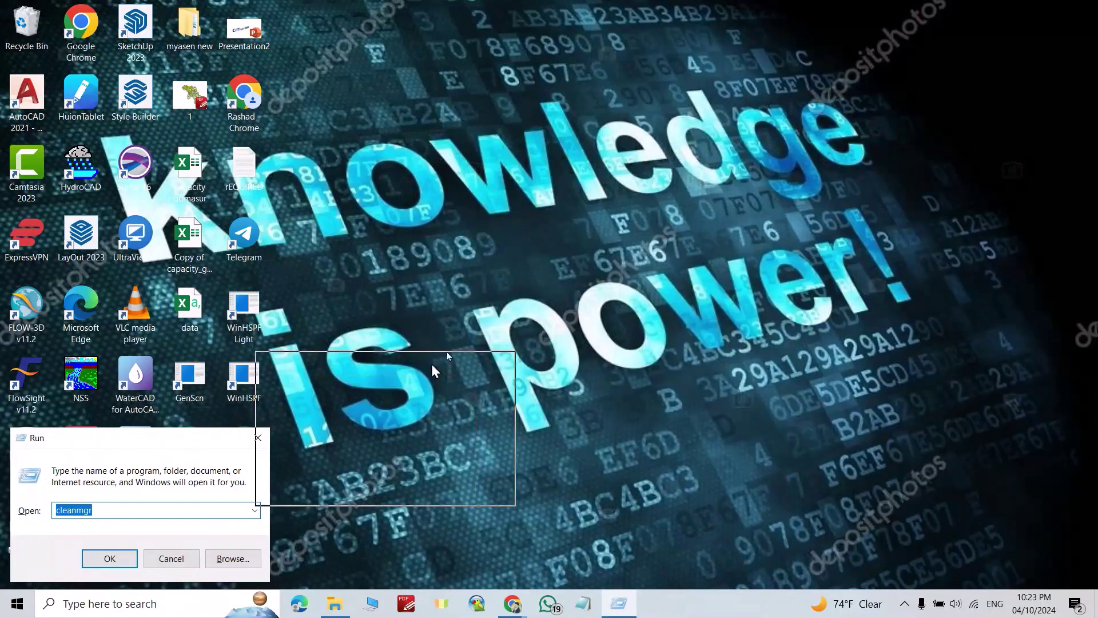
pyautogui.moveTo(447, 356); pyautogui.dragTo(550, 206)
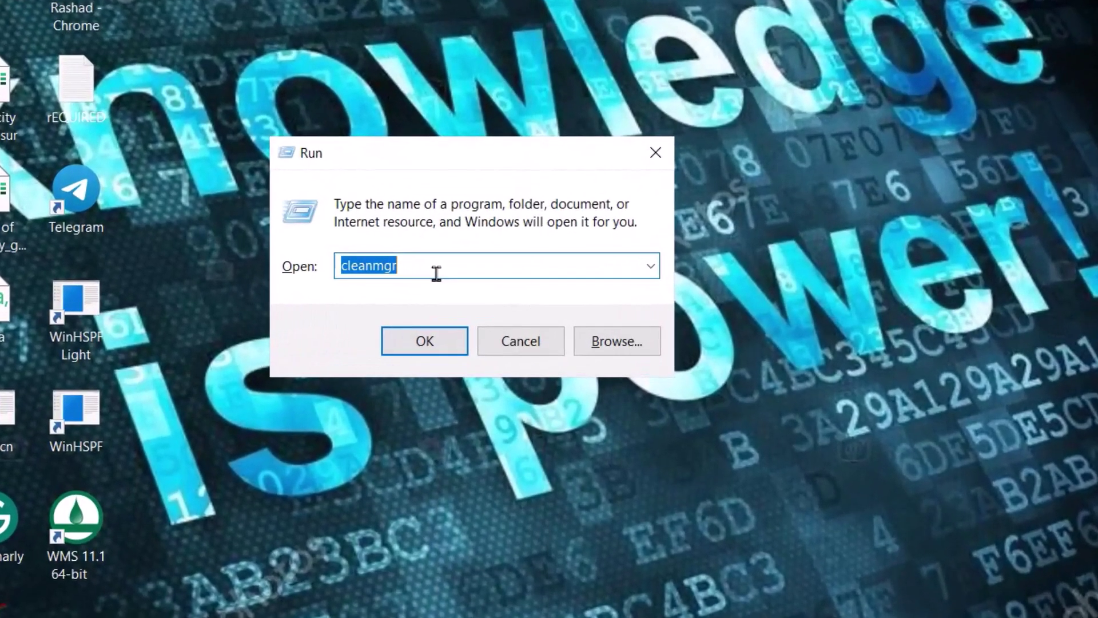
pyautogui.write('Rec')
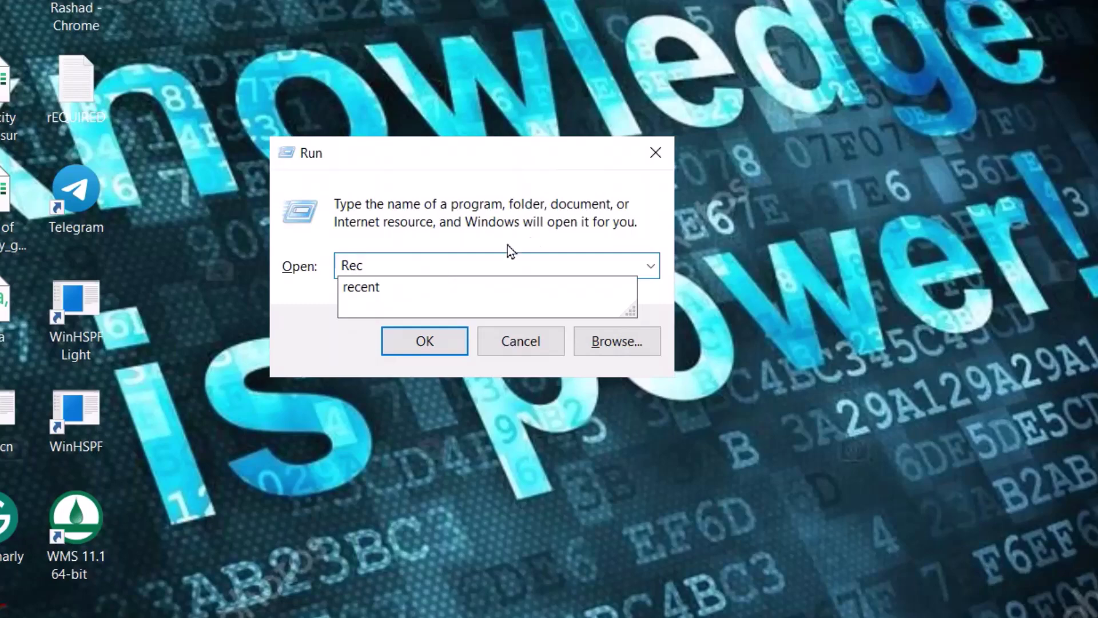
pyautogui.click(382, 295)
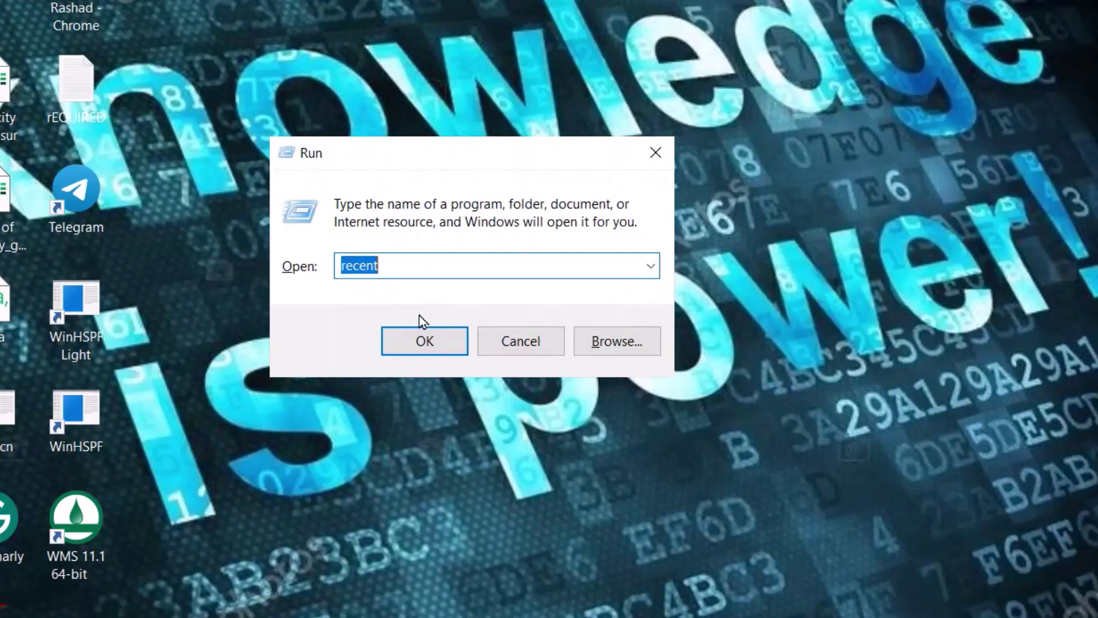
# - Delete all 149 shortcuts in the Recent folder, then close its window
pyautogui.click(425, 340)
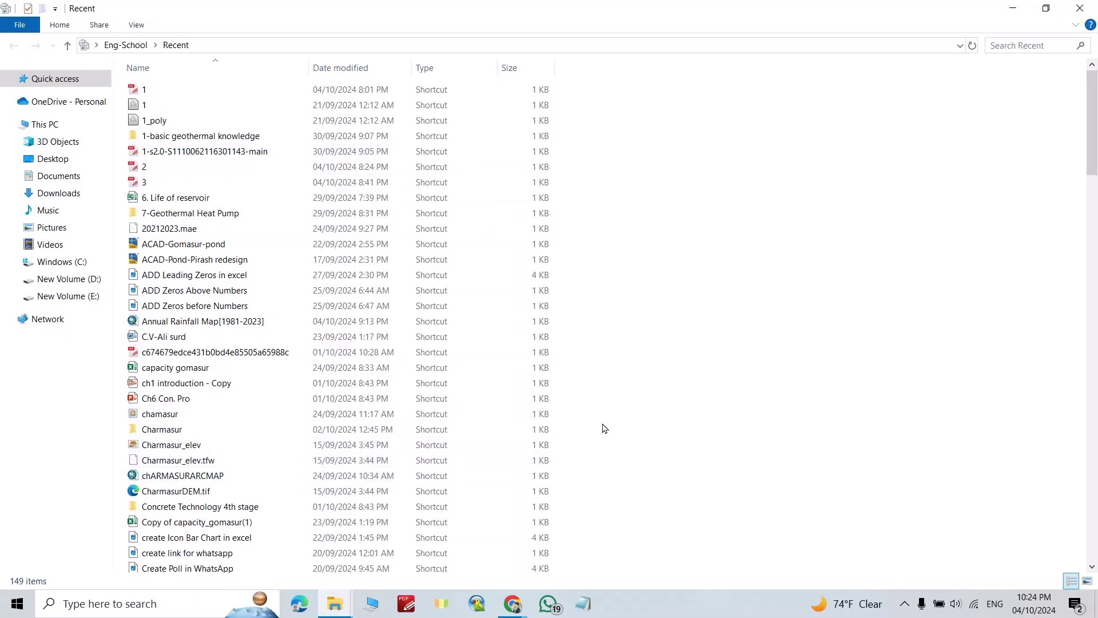
pyautogui.hotkey('ctrl', 'a')
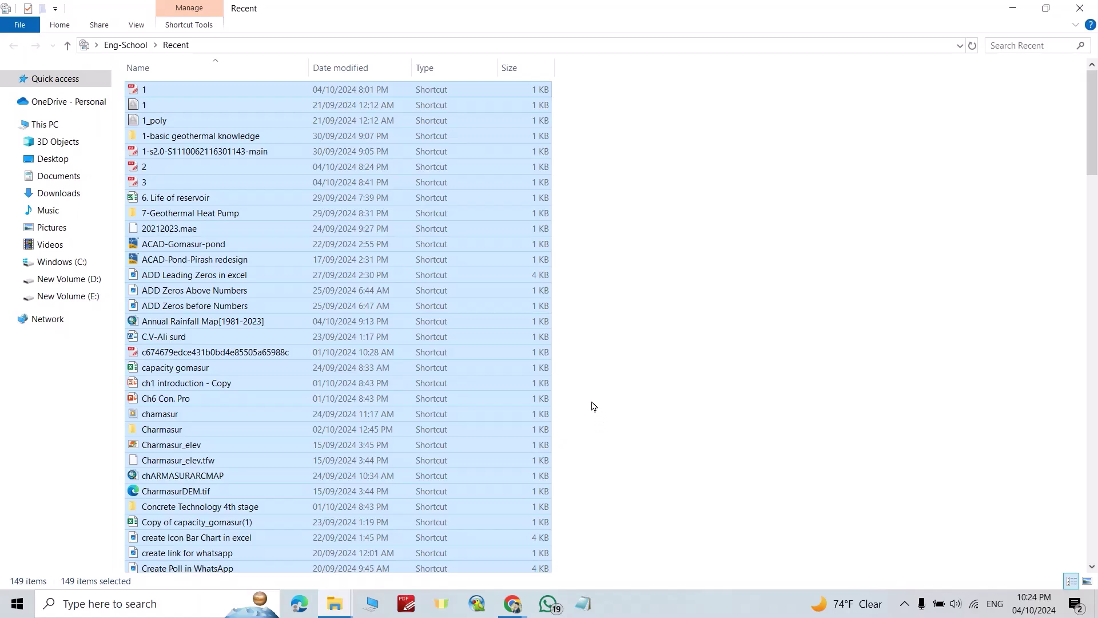
pyautogui.press('Delete')
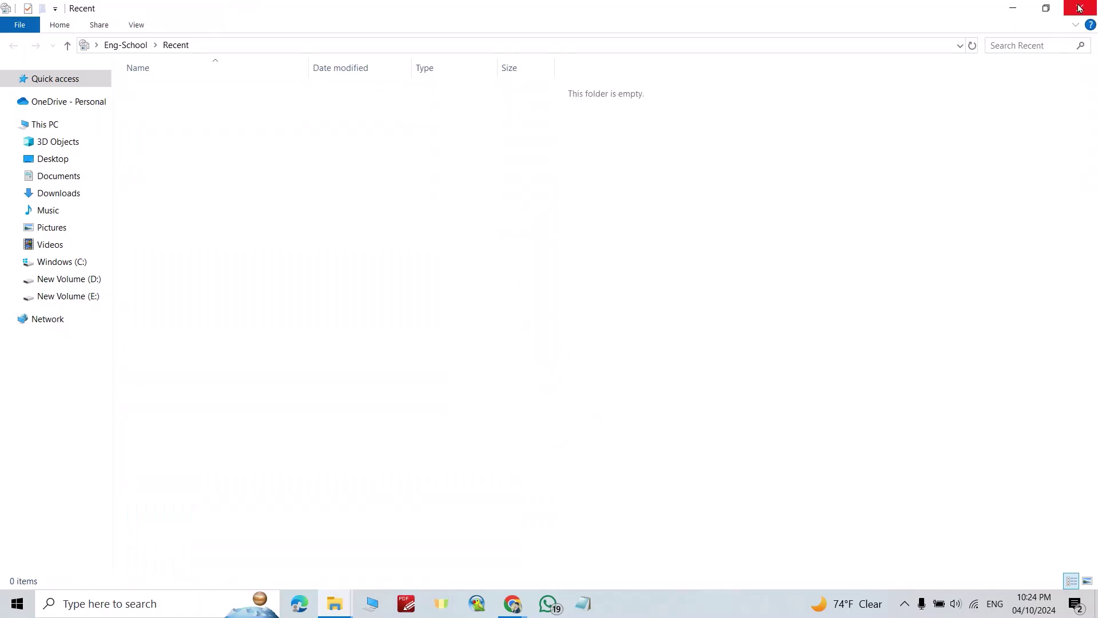
pyautogui.click(1080, 9)
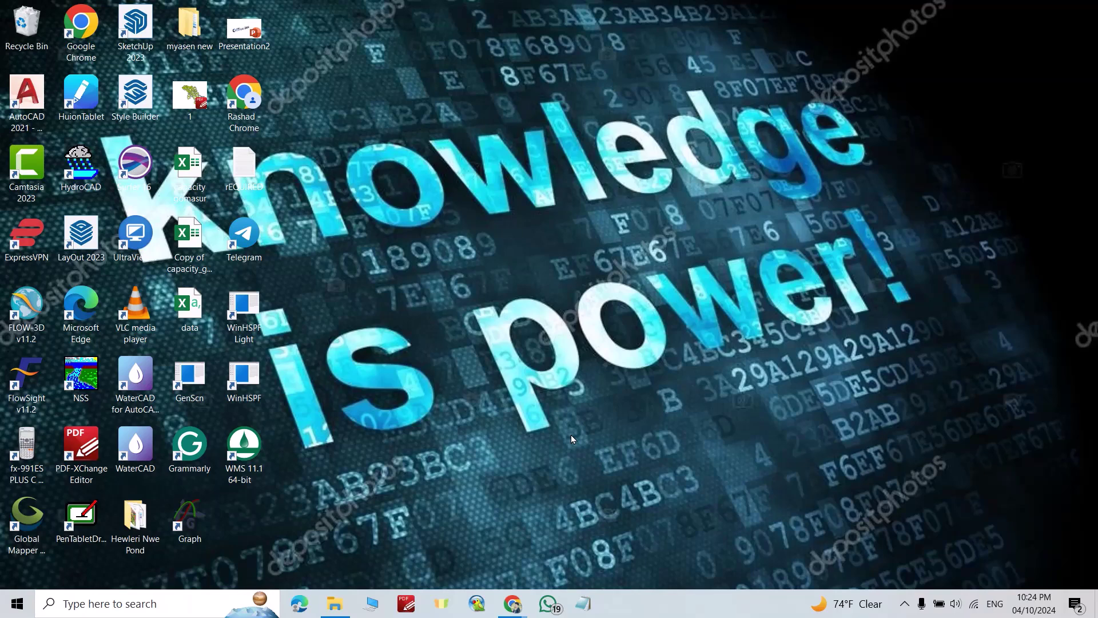
# - Reopen the Run box and centre it for the 'Temp' command
pyautogui.press('super+r')
pyautogui.moveTo(219, 450); pyautogui.dragTo(679, 233)
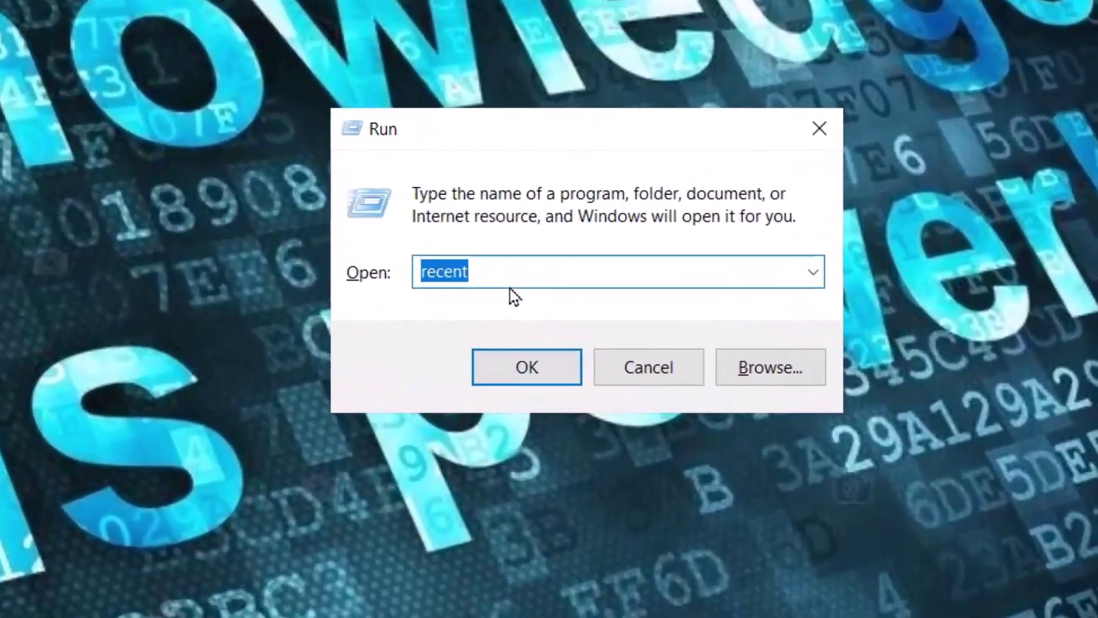
pyautogui.write('Temp')
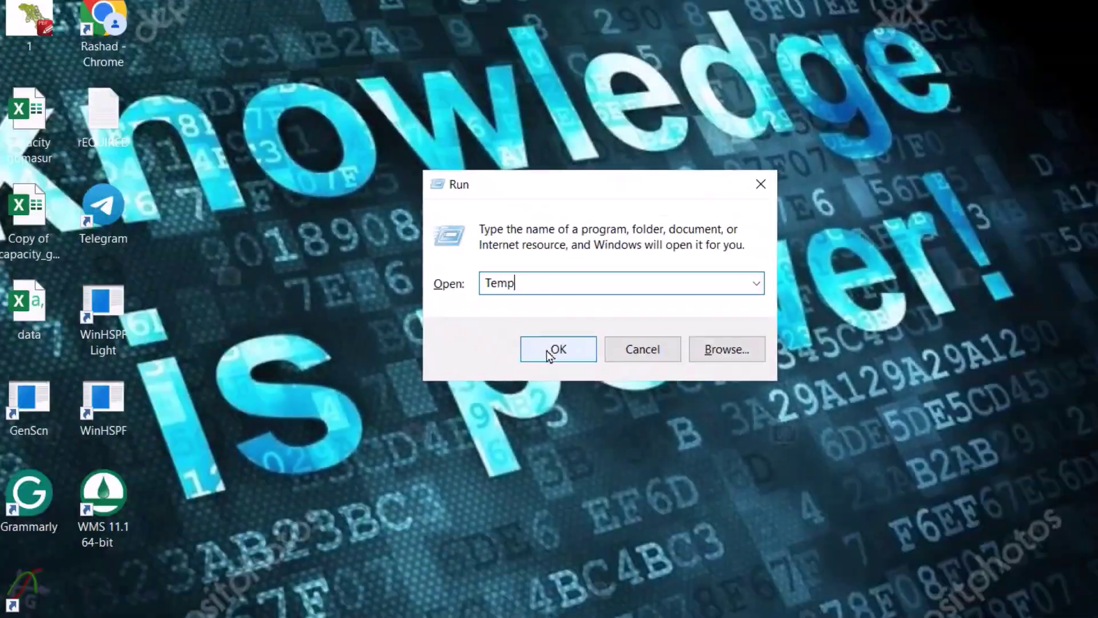
# - Delete all 293 items in C:\Windows\Temp, skipping in-use files, then close the window
pyautogui.click(558, 348)
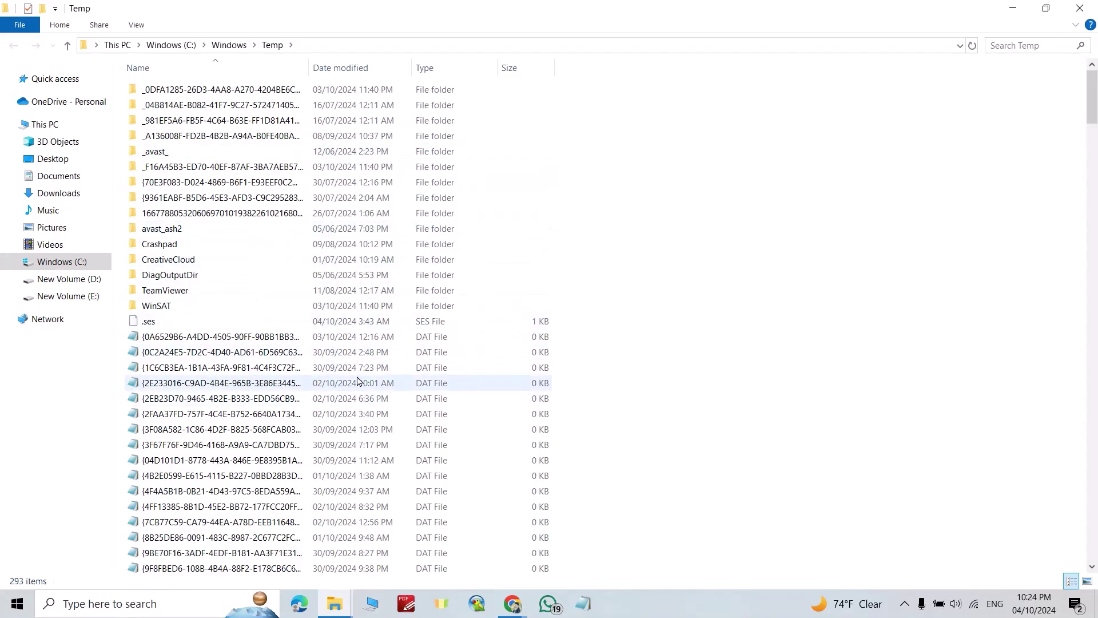
pyautogui.hotkey('ctrl', 'a')
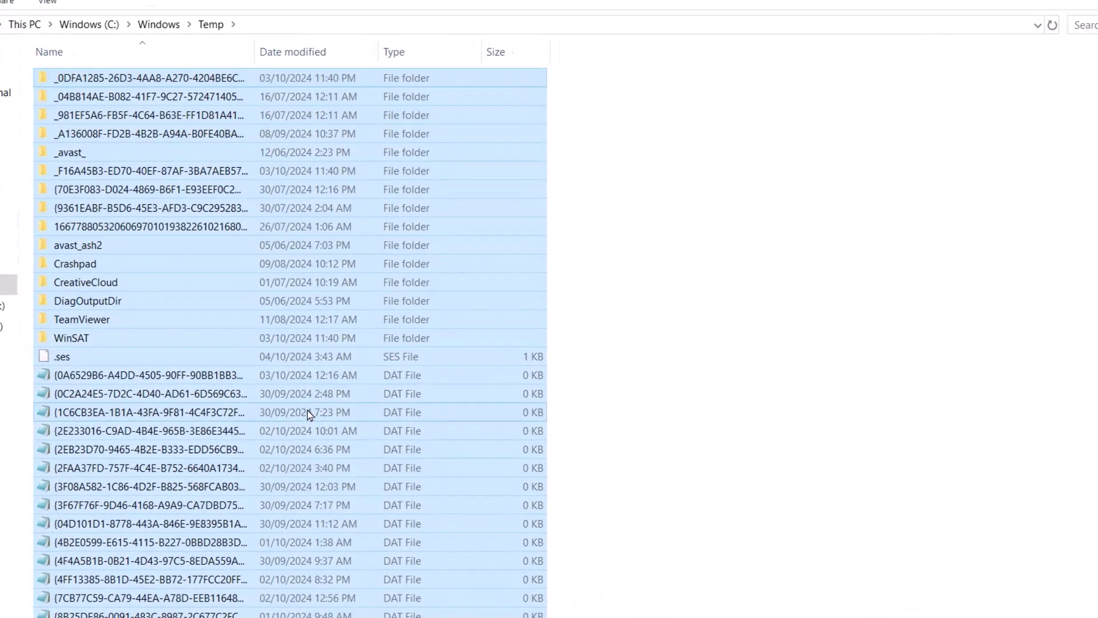
pyautogui.press('Delete')
pyautogui.click(309, 302)
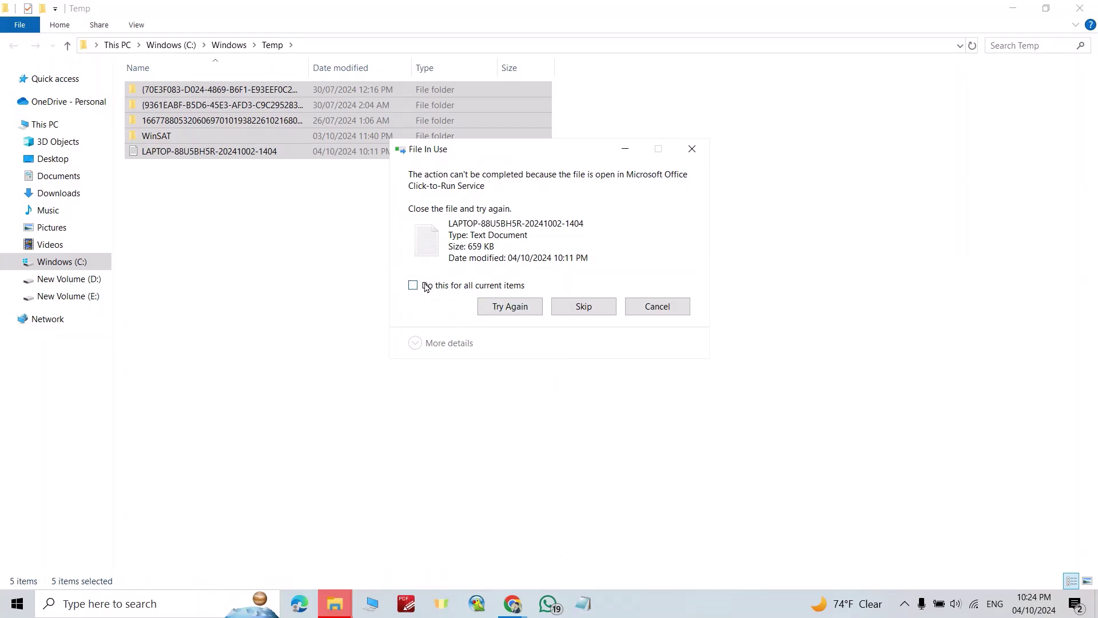
pyautogui.click(413, 285)
pyautogui.click(583, 307)
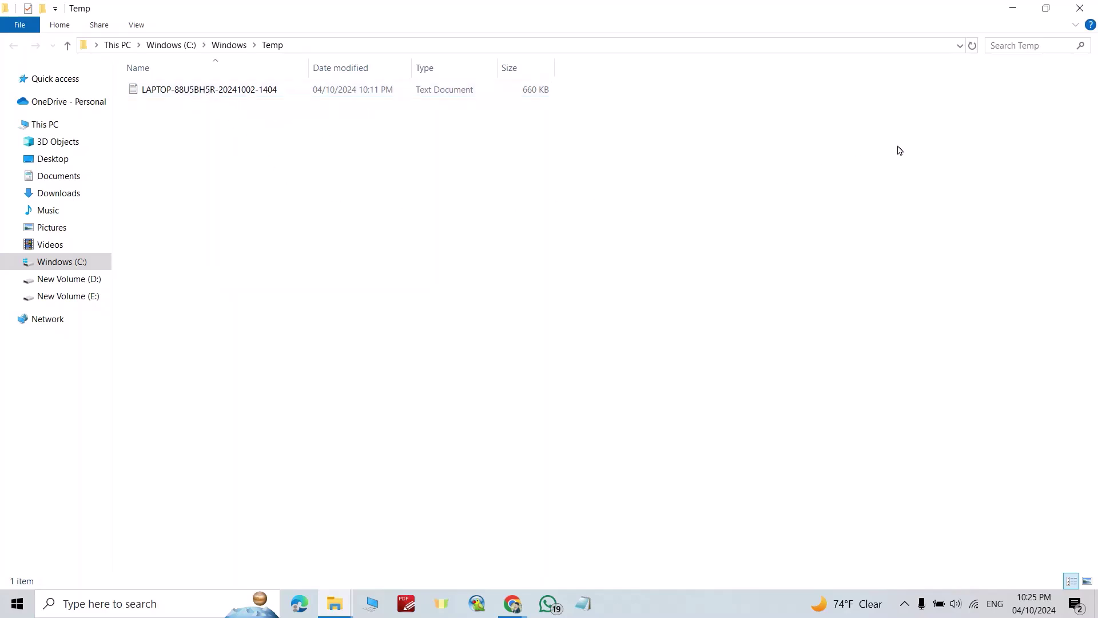
pyautogui.click(1080, 8)
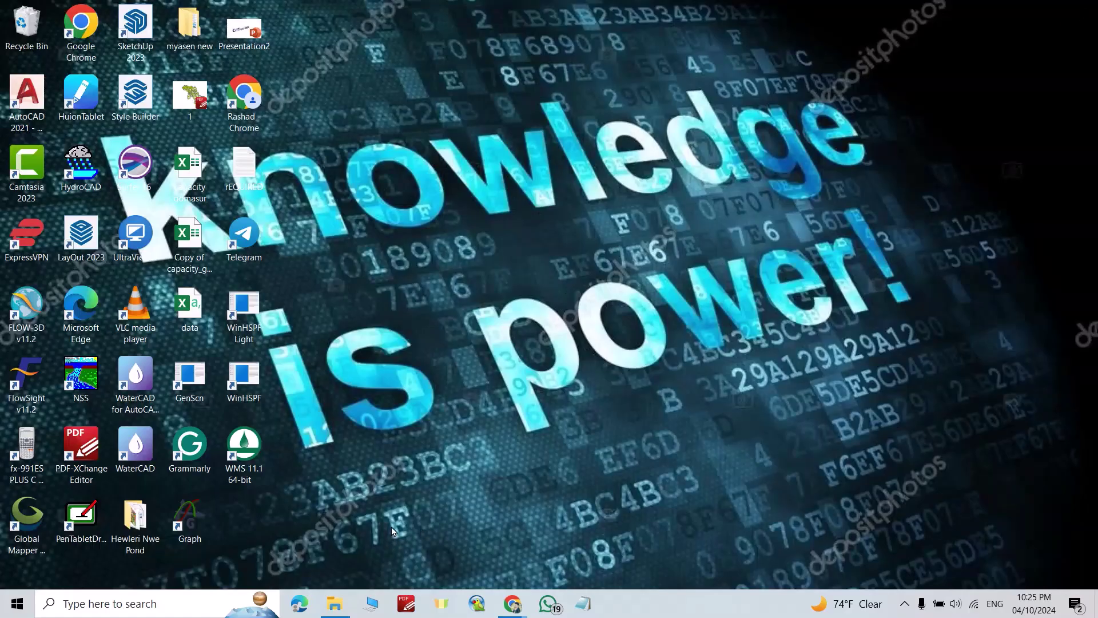
# - Reopen the Run box and centre it for the '%temp%' command
pyautogui.press('super+r')
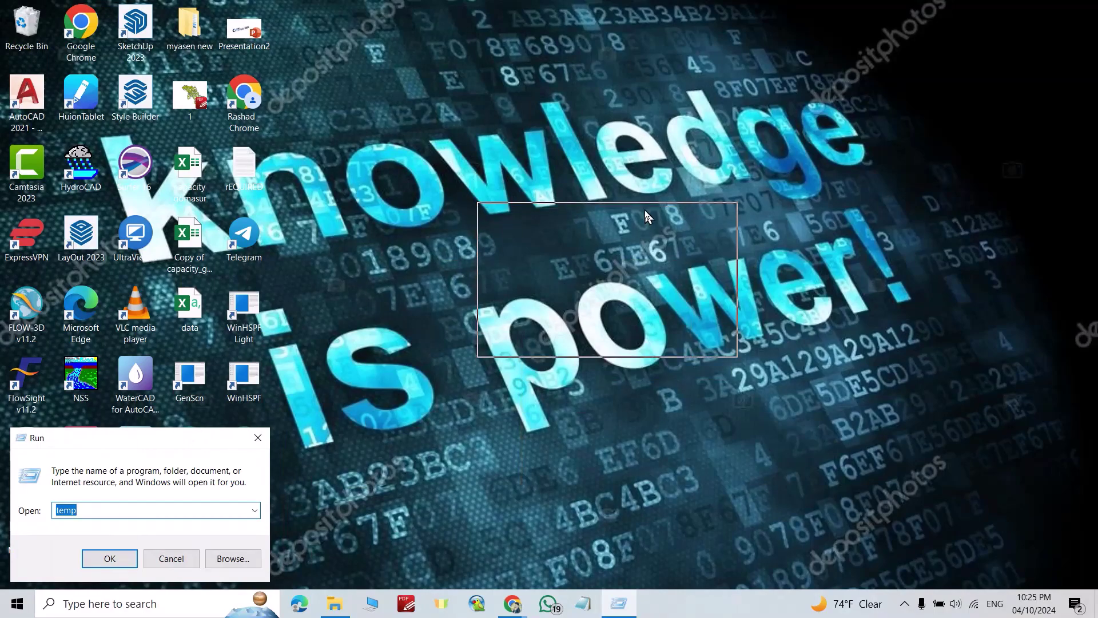
pyautogui.moveTo(181, 438); pyautogui.dragTo(600, 206)
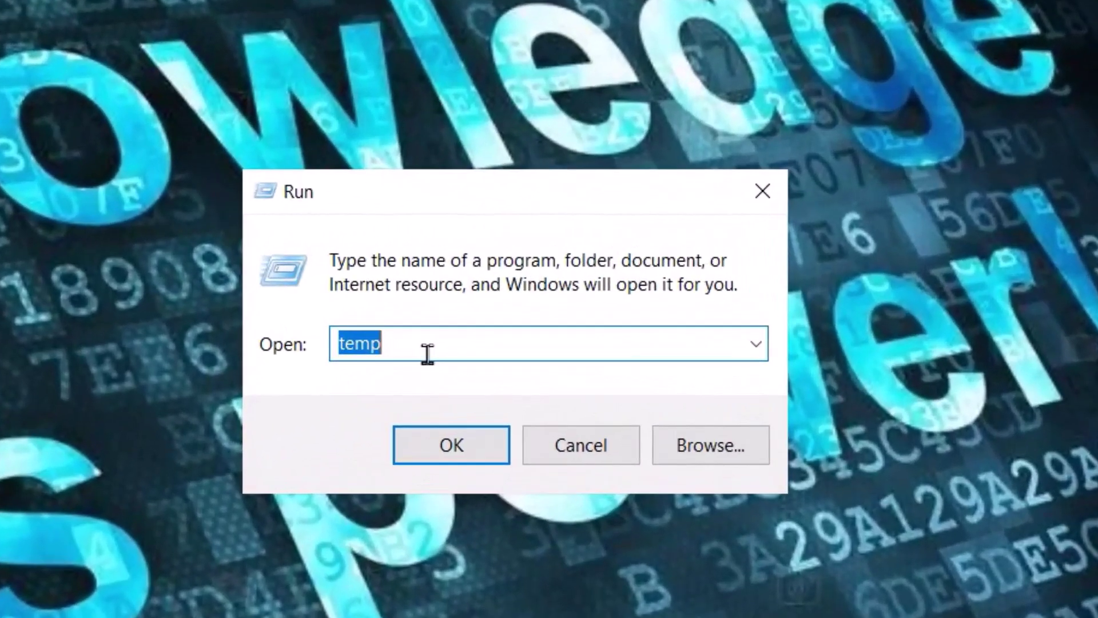
pyautogui.write('%')
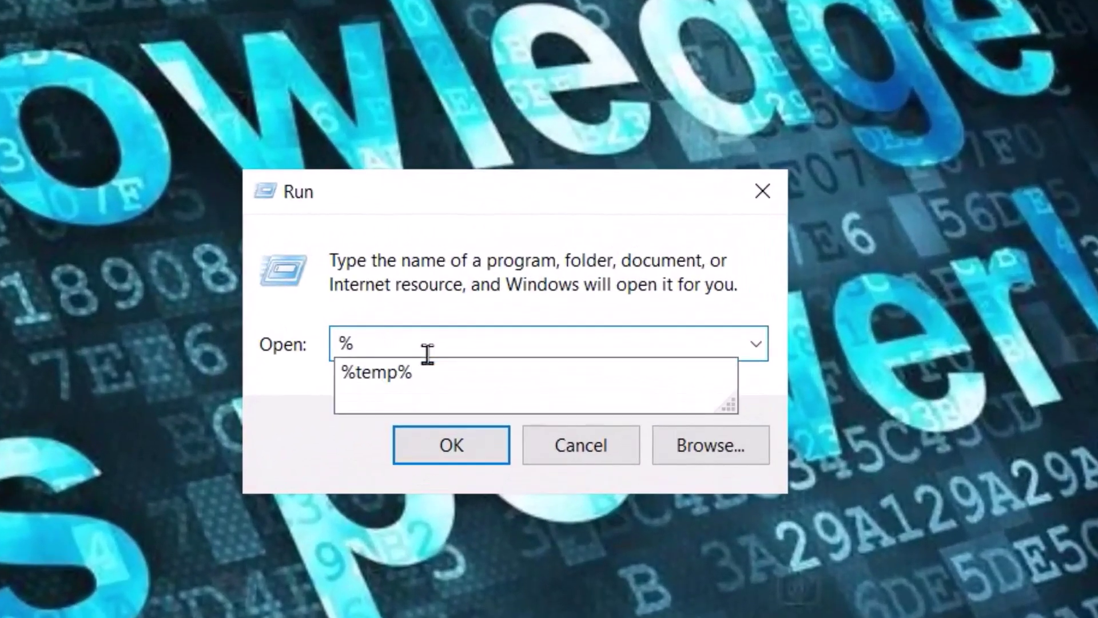
pyautogui.write('Tem')
pyautogui.write('p%')
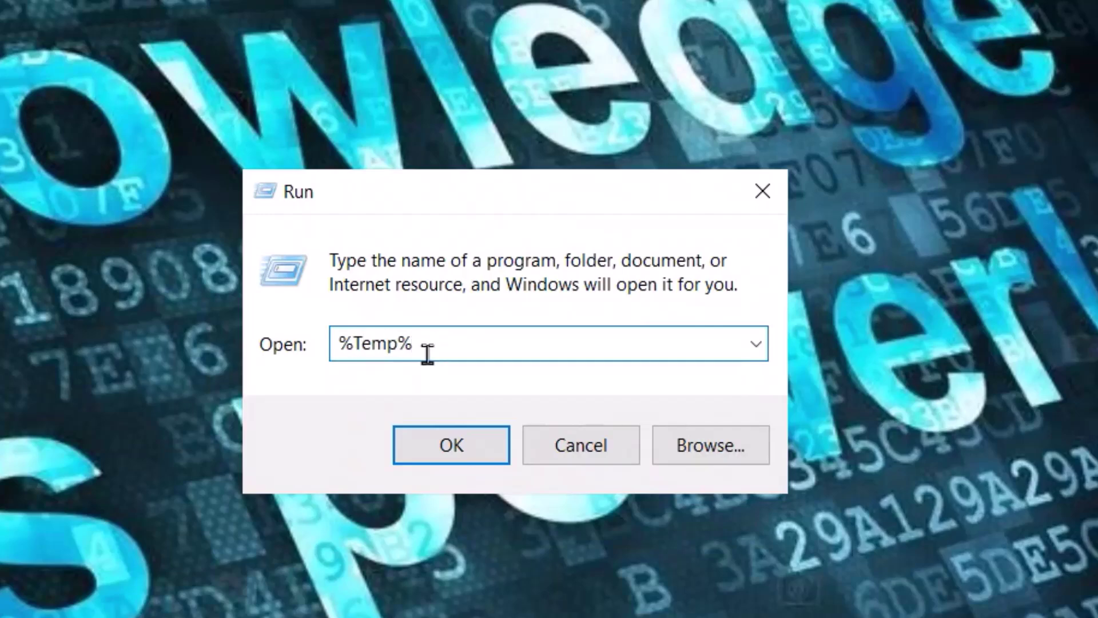
# - Delete all 327 items in the local %temp% folder, skipping the 16 in-use items
pyautogui.click(451, 444)
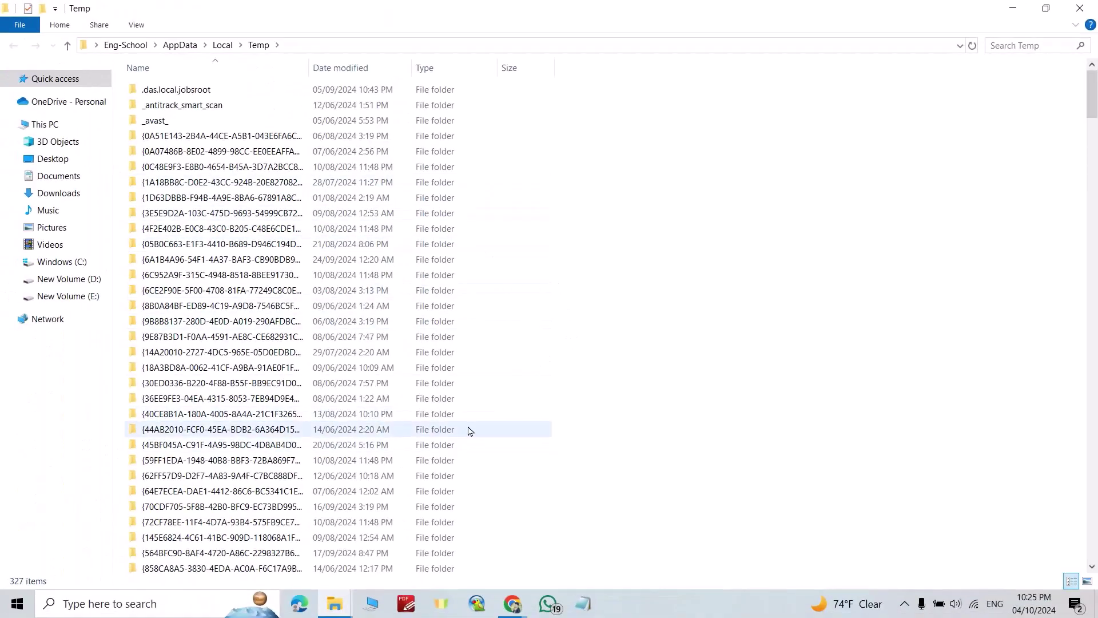
pyautogui.hotkey('ctrl', 'a')
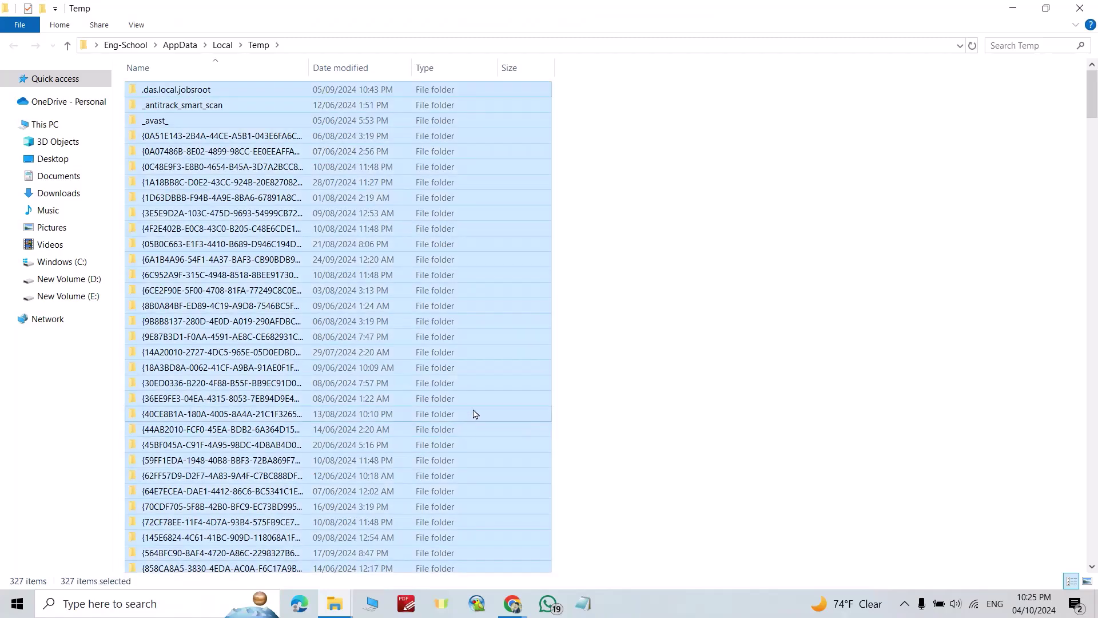
pyautogui.press('Delete')
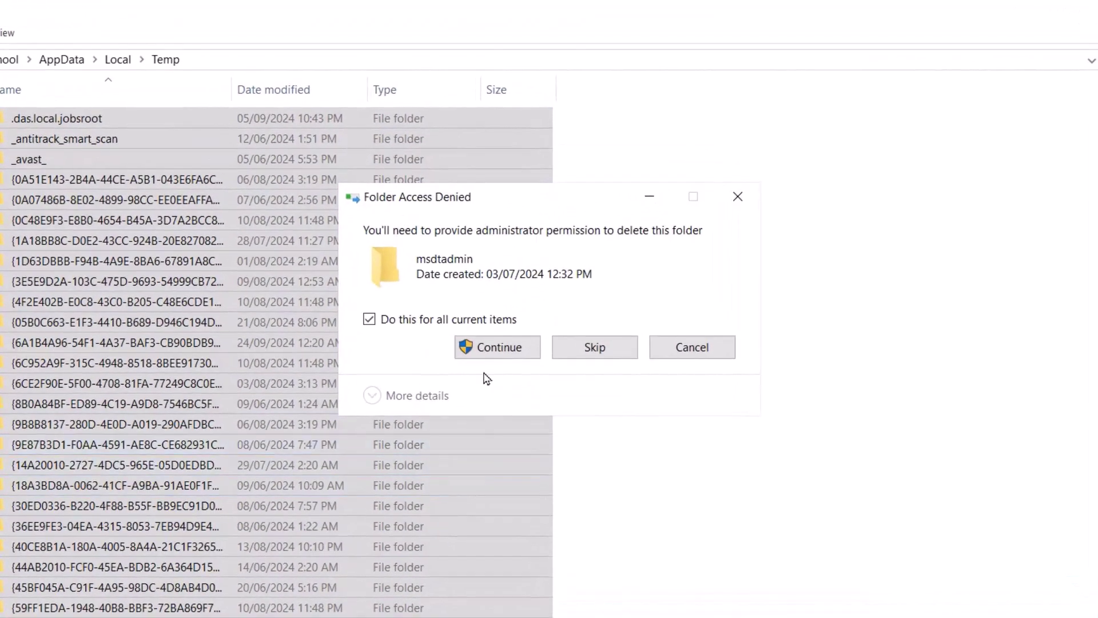
pyautogui.click(493, 337)
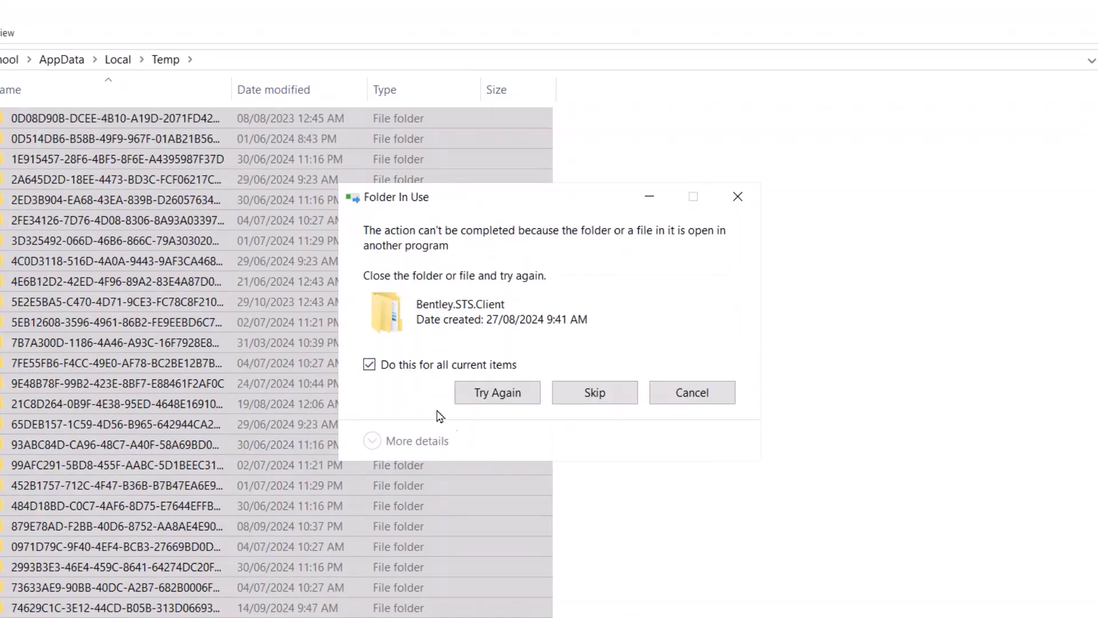
pyautogui.click(498, 392)
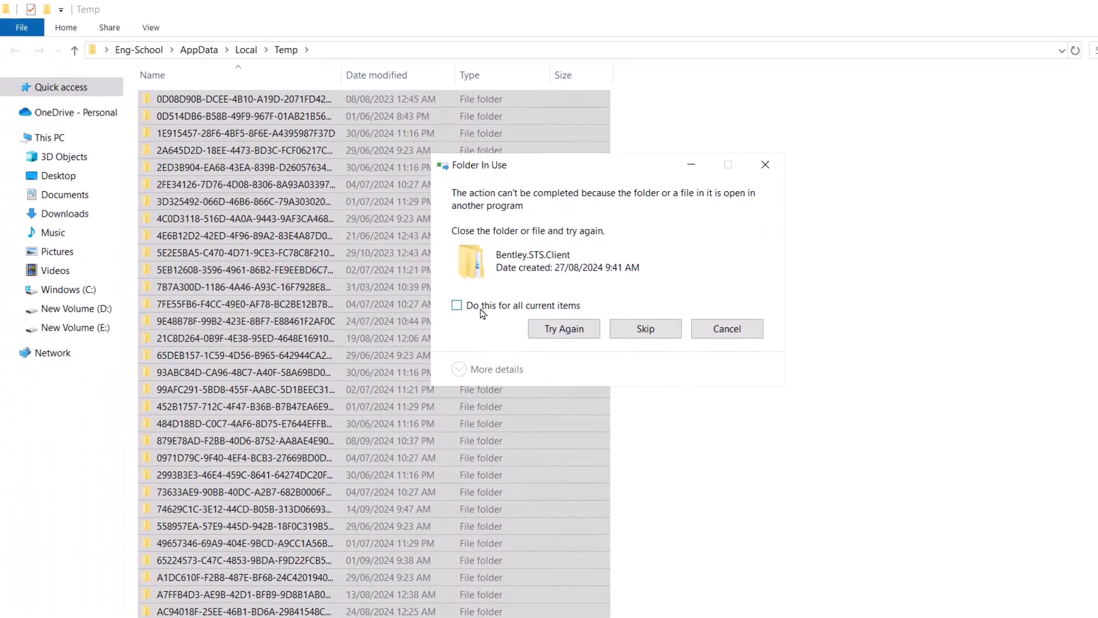
pyautogui.click(459, 307)
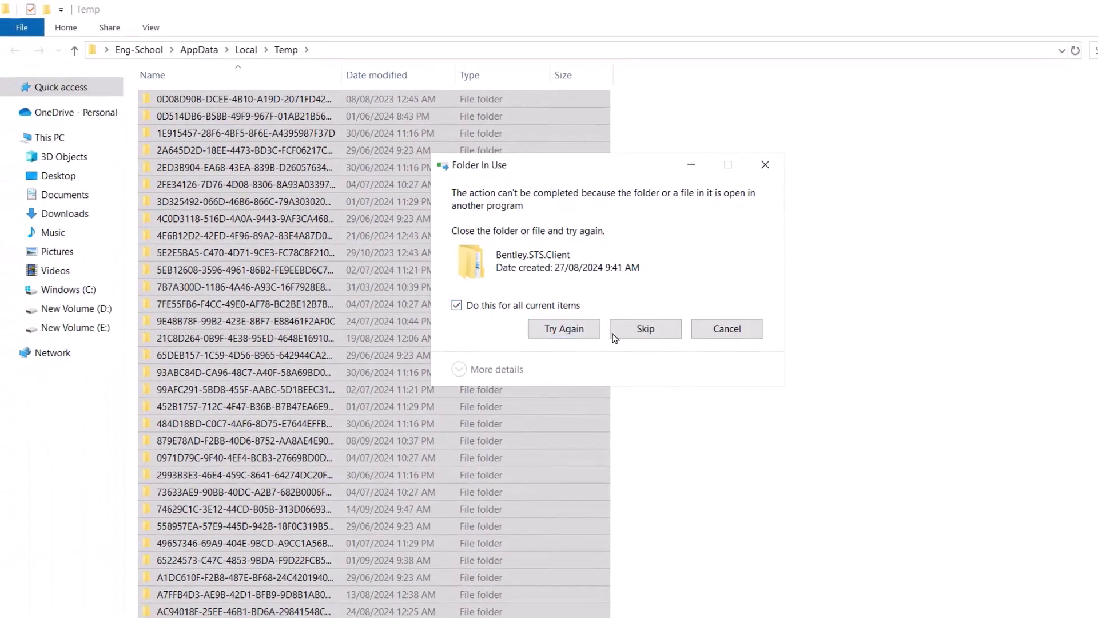
pyautogui.click(645, 329)
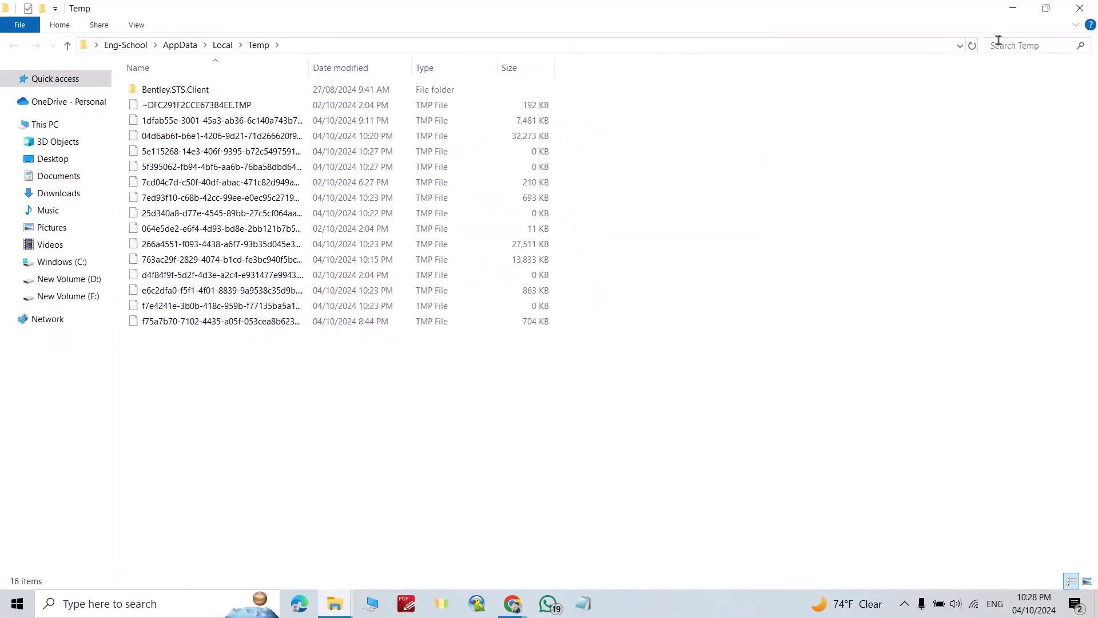
# - Close the Temp window and reopen the centred Run box for 'prefetch'
pyautogui.click(1079, 10)
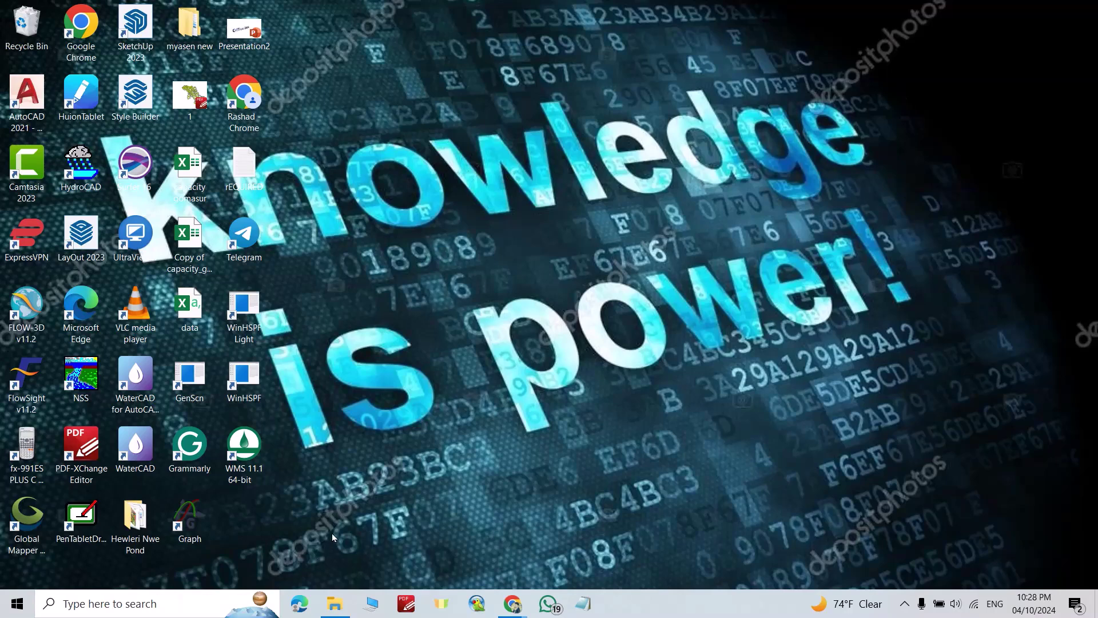
pyautogui.press('super+r')
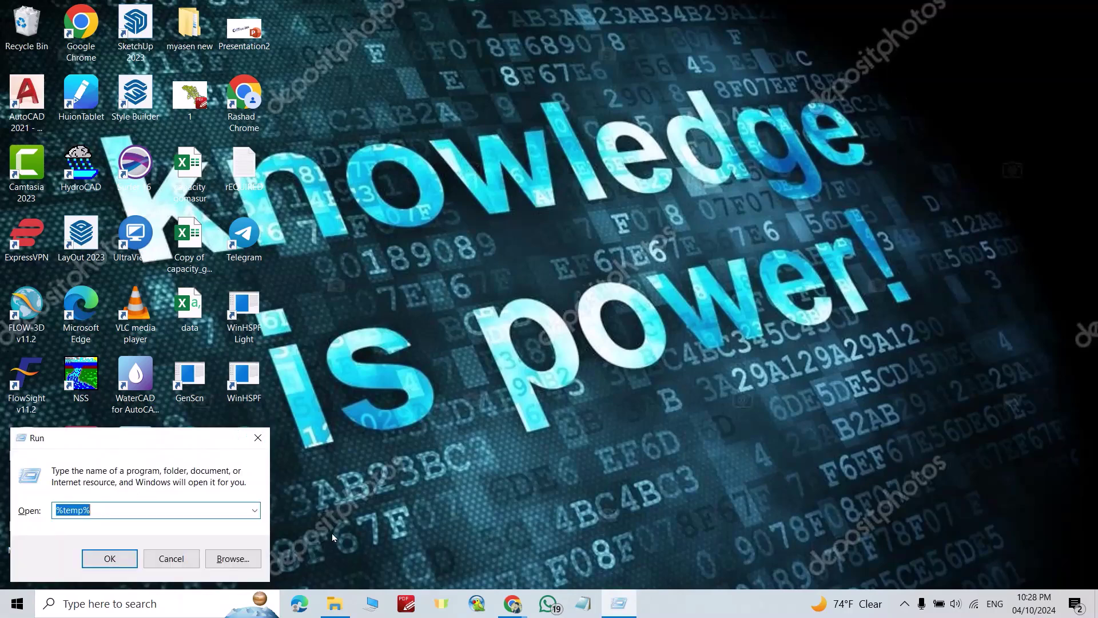
pyautogui.moveTo(212, 440); pyautogui.dragTo(581, 226)
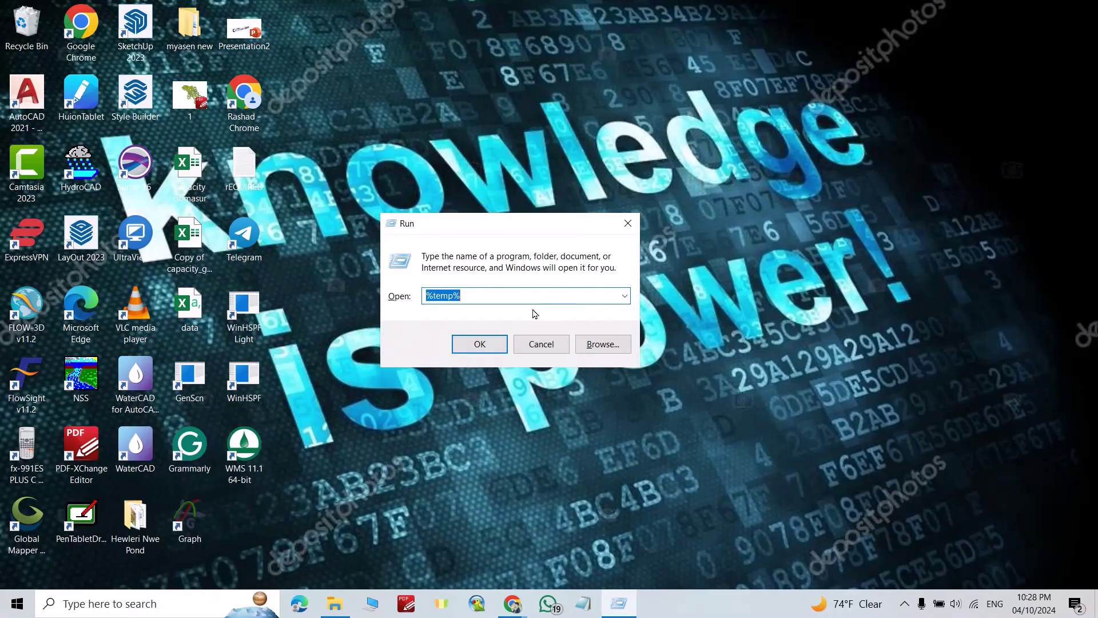
pyautogui.write('pre')
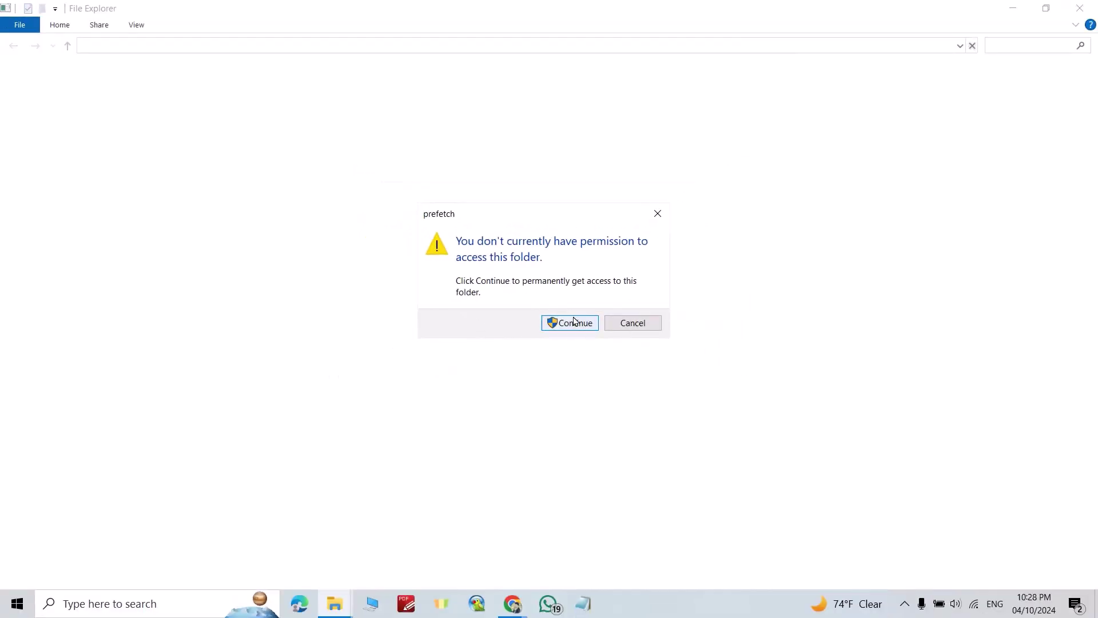
# - Allow access, delete the Prefetch files except the in-use MKD file, and close the window
pyautogui.click(570, 322)
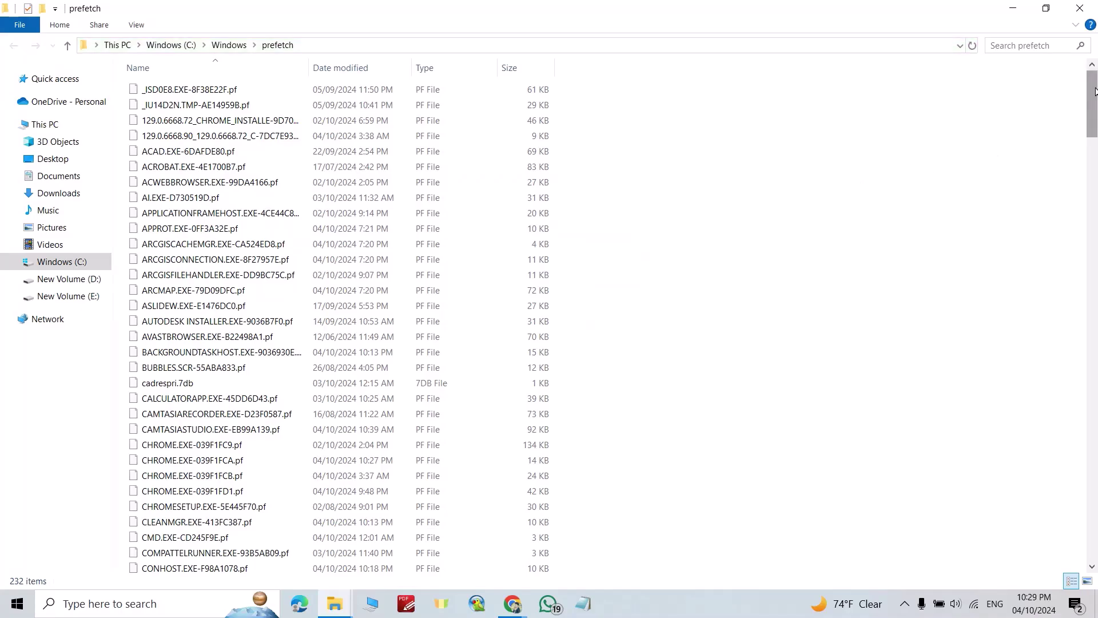
pyautogui.moveTo(1091, 95)
pyautogui.mouseDown()
pyautogui.moveTo(1038, 356)
pyautogui.moveTo(1066, 131)
pyautogui.mouseUp()
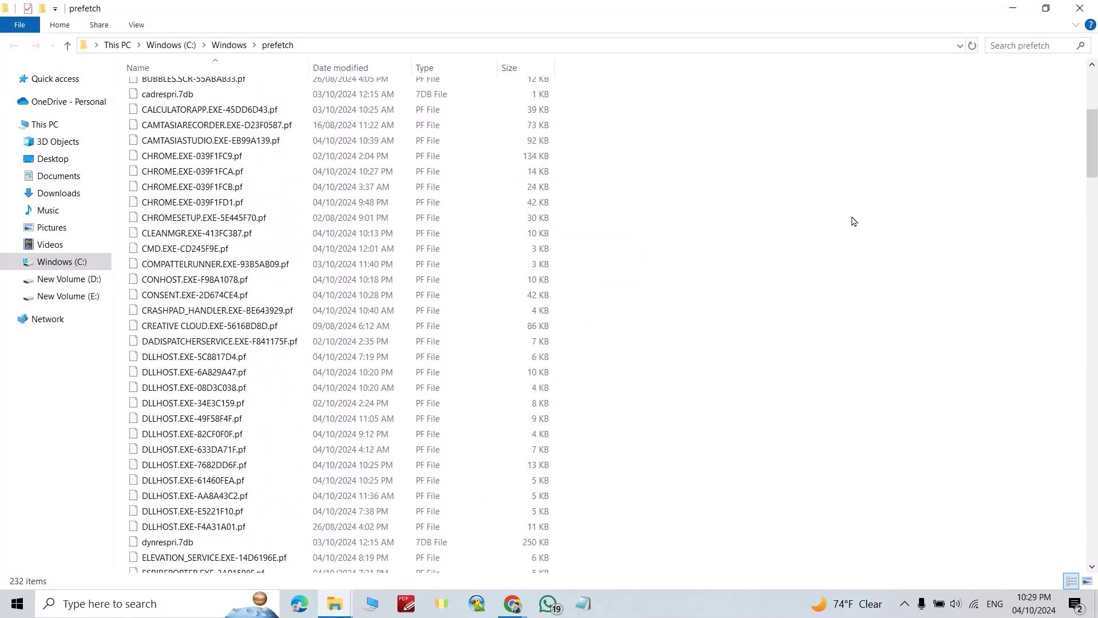
pyautogui.hotkey('ctrl', 'a')
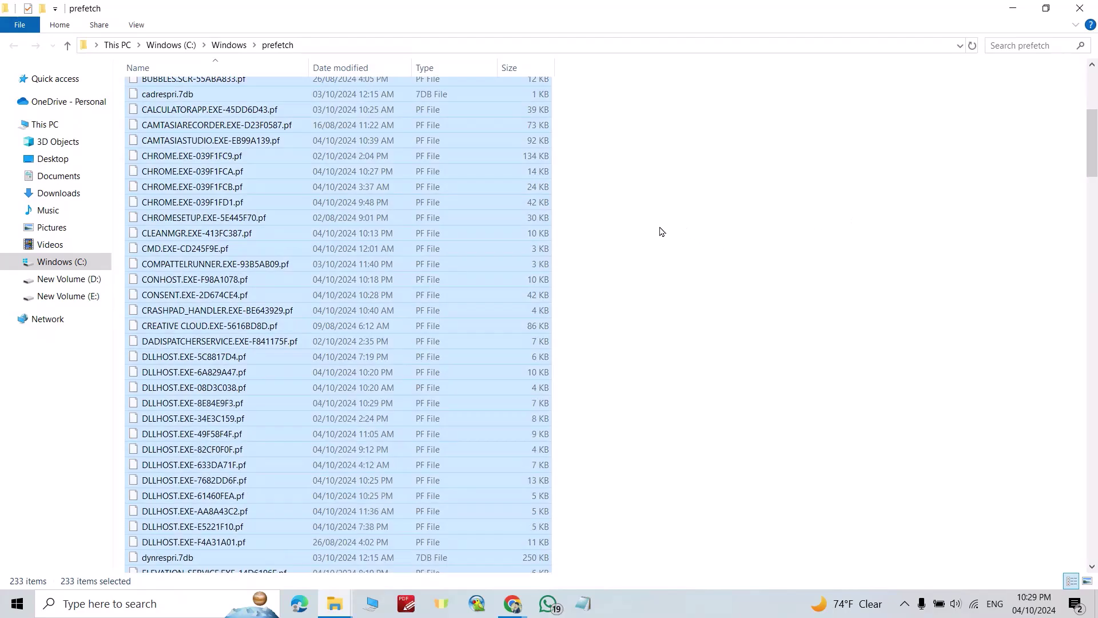
pyautogui.press('Delete')
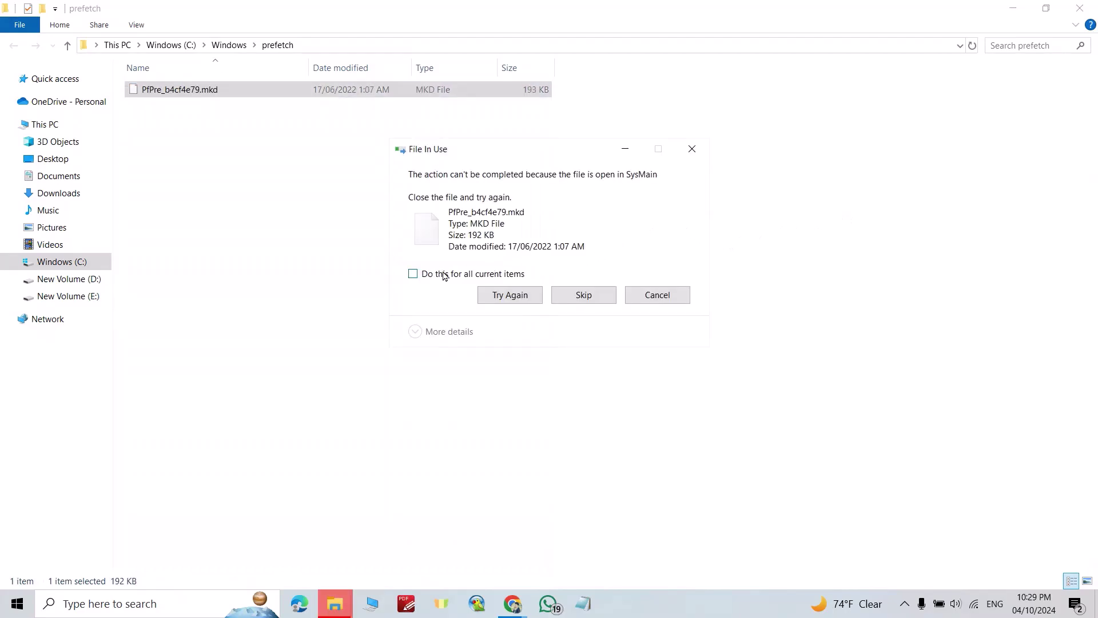
pyautogui.click(413, 274)
pyautogui.click(584, 295)
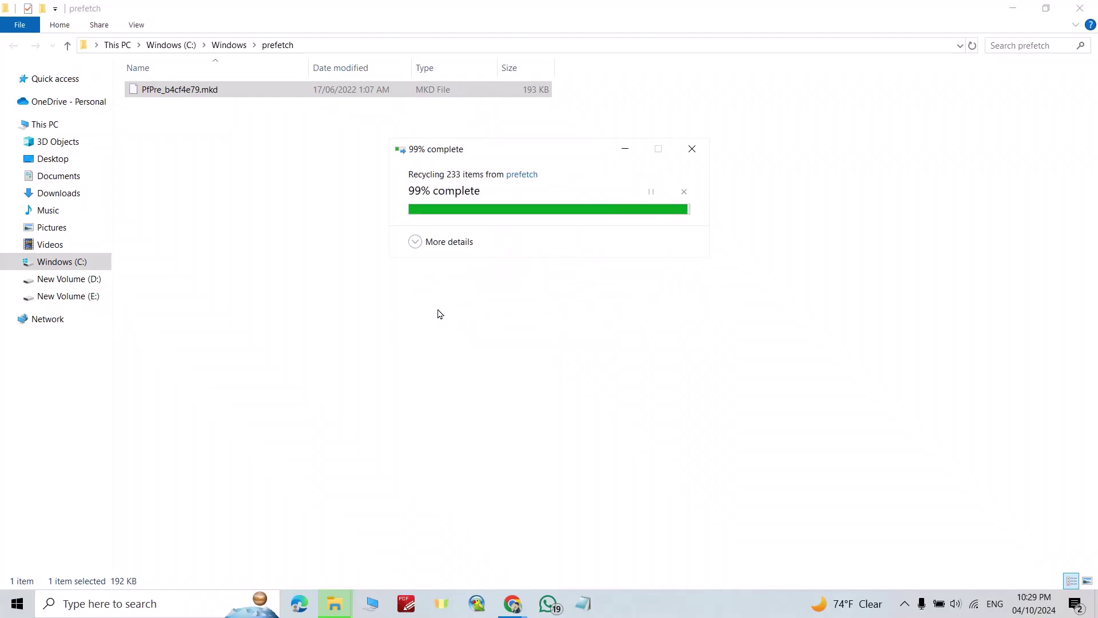
pyautogui.click(1079, 9)
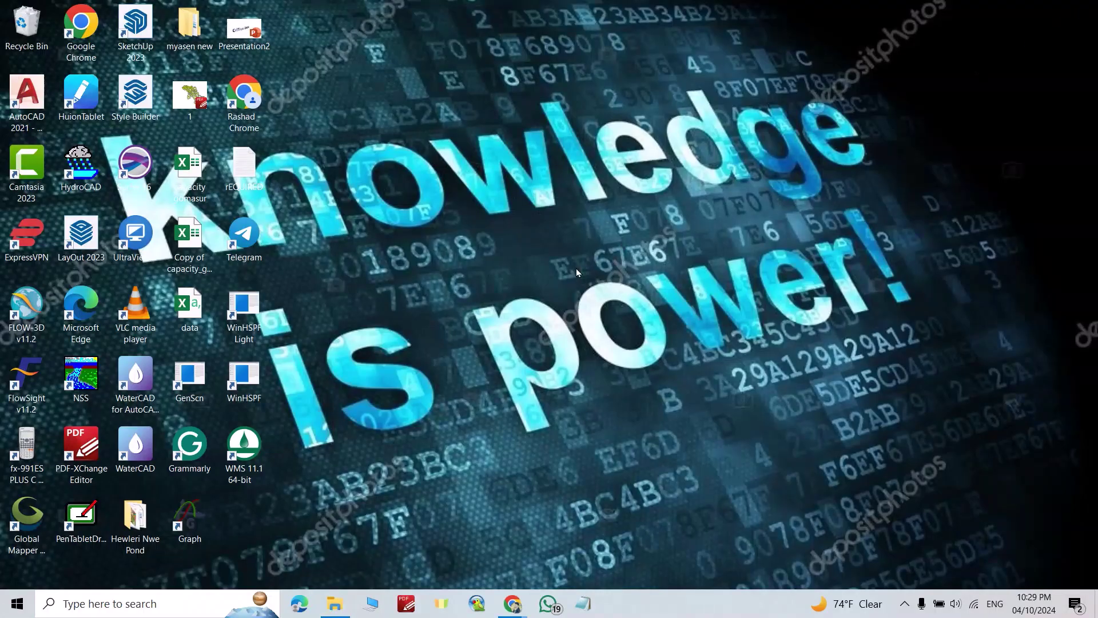
# - Reopen the Run box and centre it for the 'cleanmgr' command
pyautogui.press('super+r')
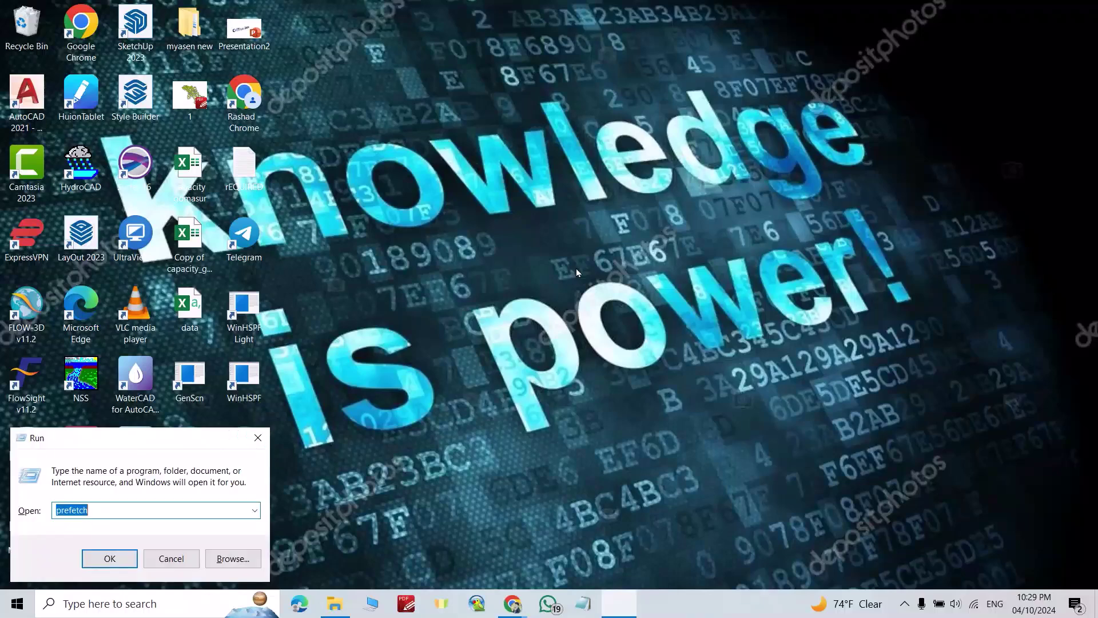
pyautogui.moveTo(199, 441); pyautogui.dragTo(590, 207)
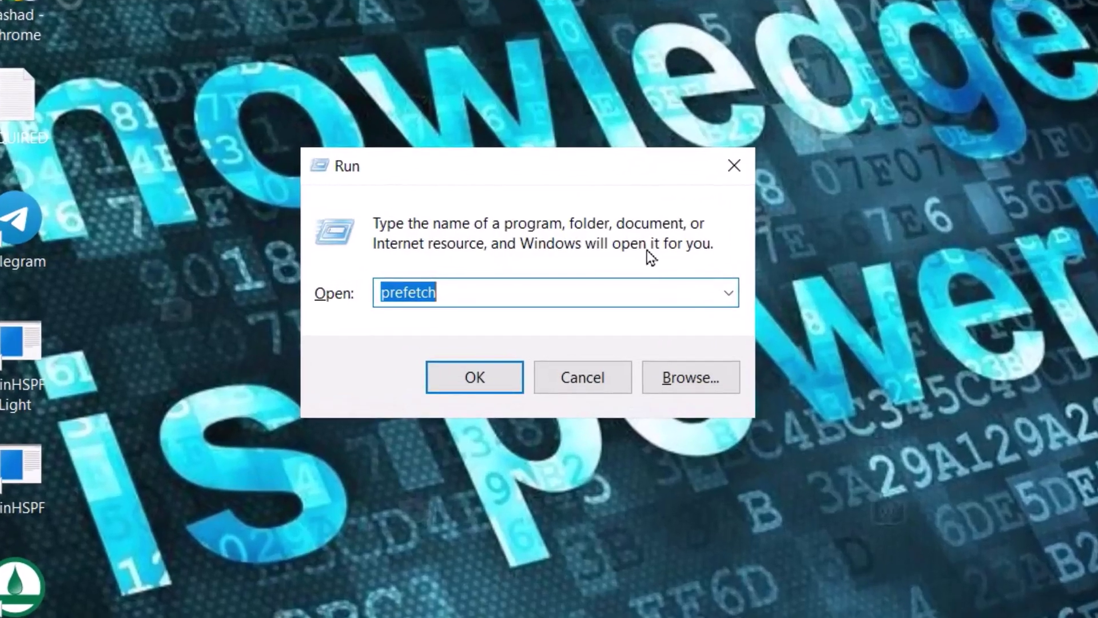
pyautogui.write('clea')
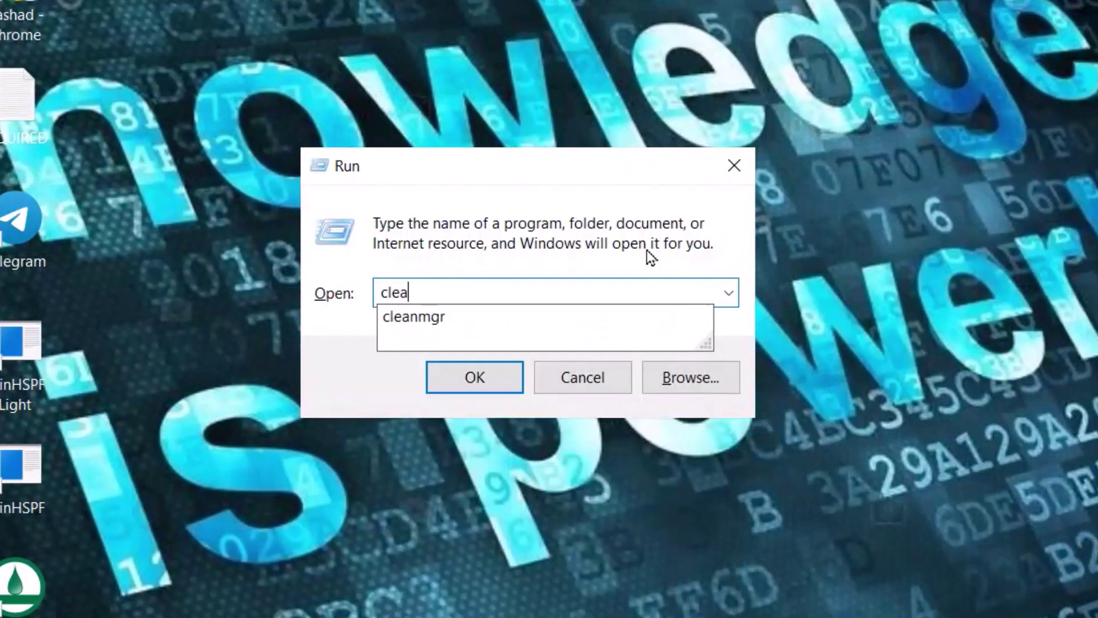
pyautogui.write('nmg')
pyautogui.write('r')
# - Launch Disk Cleanup on the Windows (C:) drive, which offers up to 1.27 GB
pyautogui.click(474, 378)
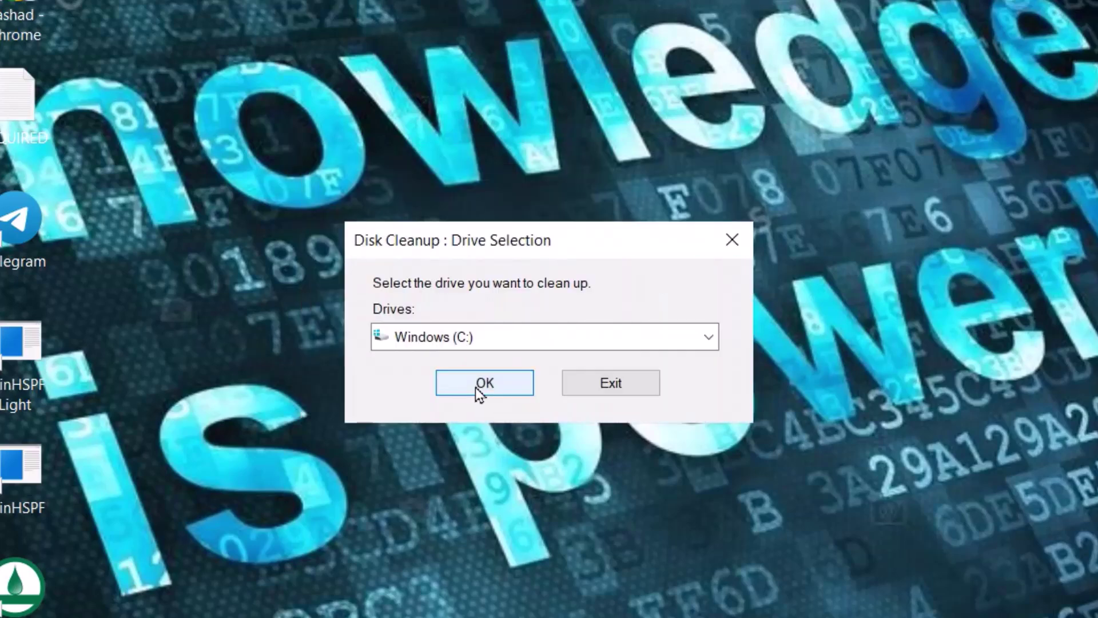
pyautogui.click(711, 337)
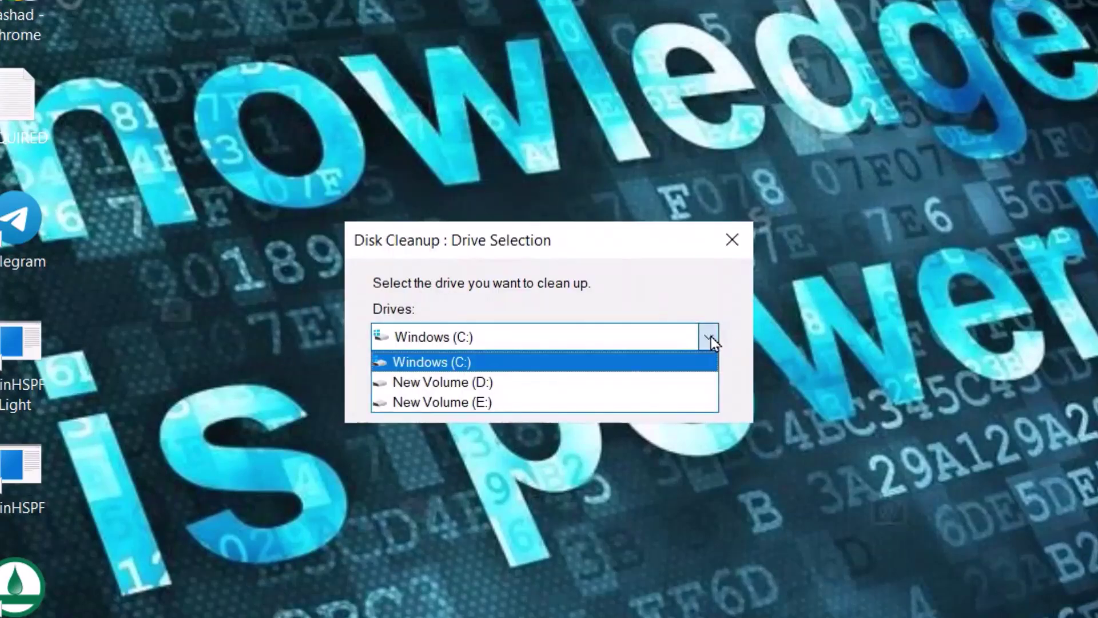
pyautogui.click(473, 366)
pyautogui.click(493, 383)
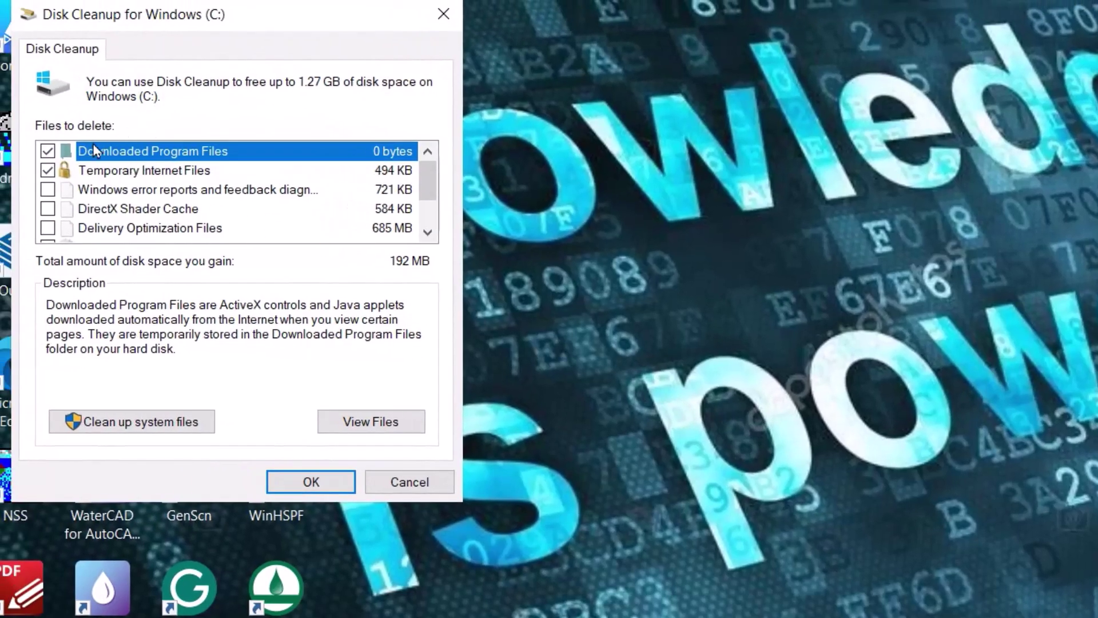
# - Add Windows error reports, Delivery Optimization Files, Recycle Bin and Temporary files to the 1.27 GB cleanup, then confirm
pyautogui.click(48, 189)
pyautogui.click(48, 227)
pyautogui.scroll(-2, 410, 196)
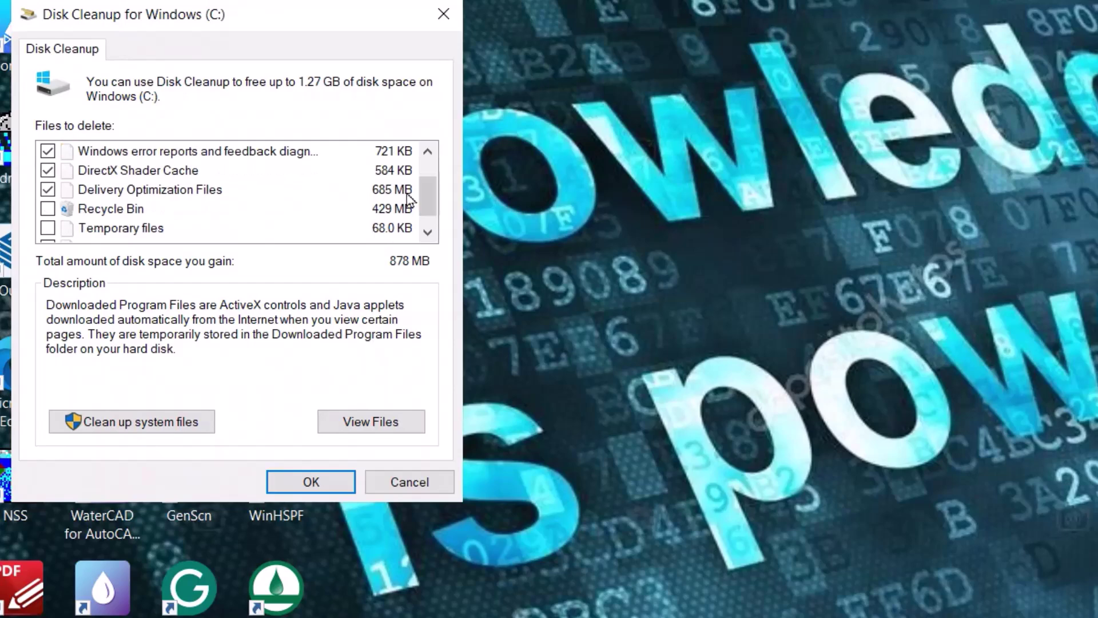
pyautogui.click(48, 209)
pyautogui.click(48, 228)
pyautogui.scroll(-1, 422, 200)
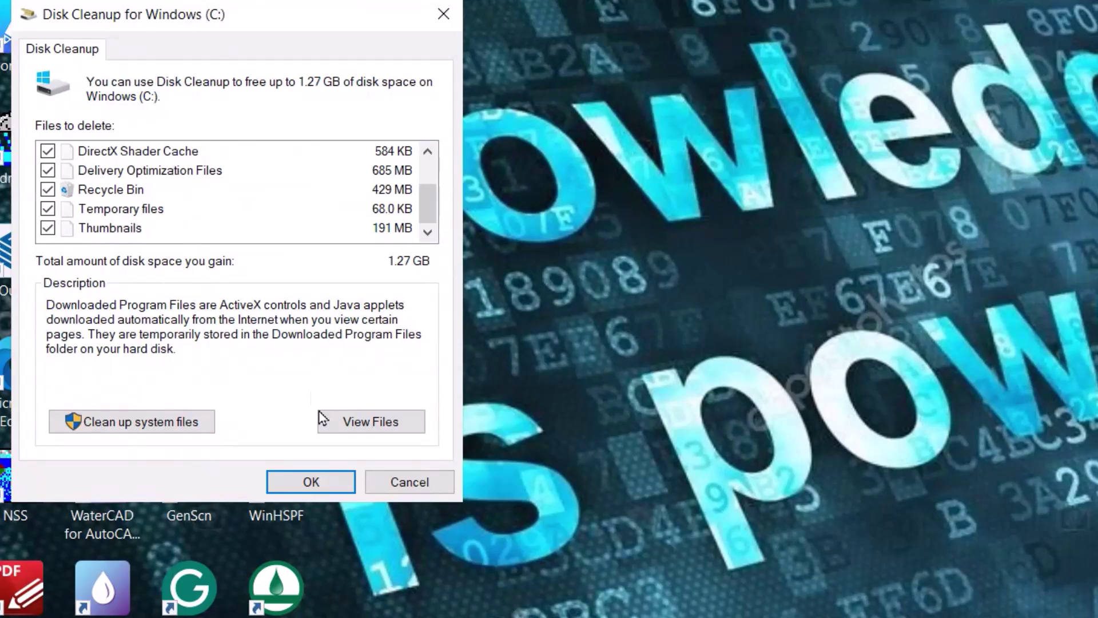
pyautogui.click(313, 483)
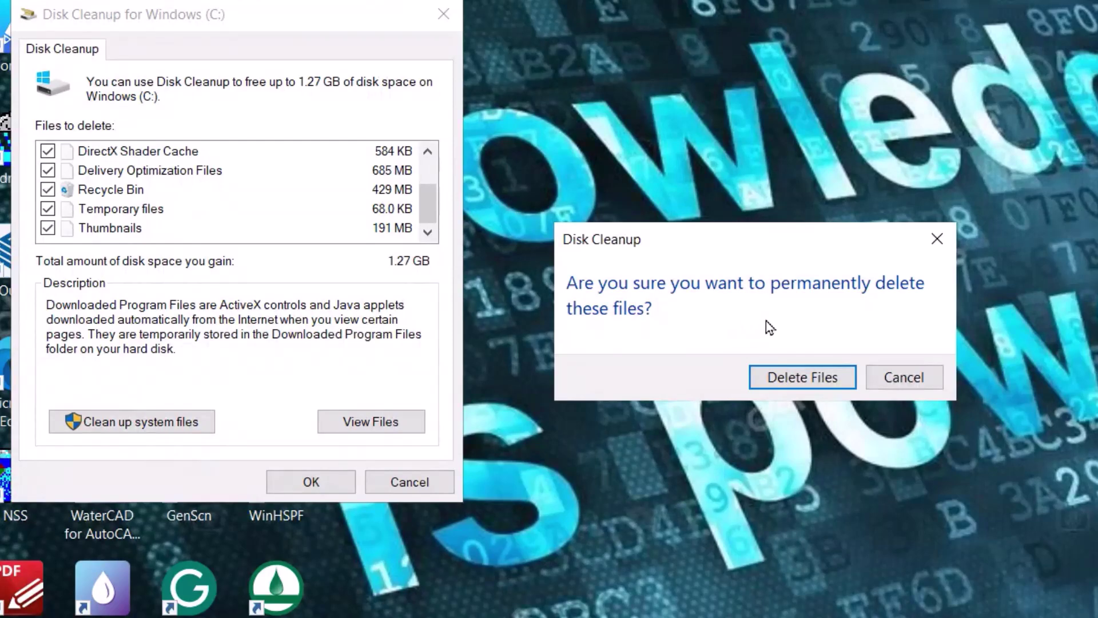
# - Confirm permanently deleting the selected files so Disk Cleanup begins cleaning drive C
pyautogui.click(787, 386)
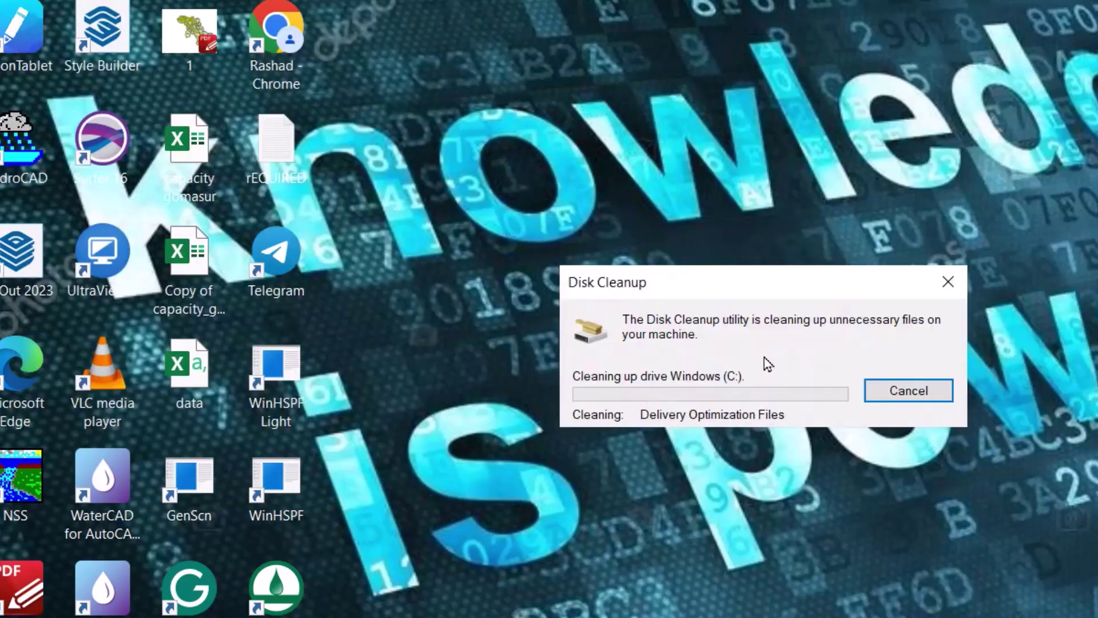